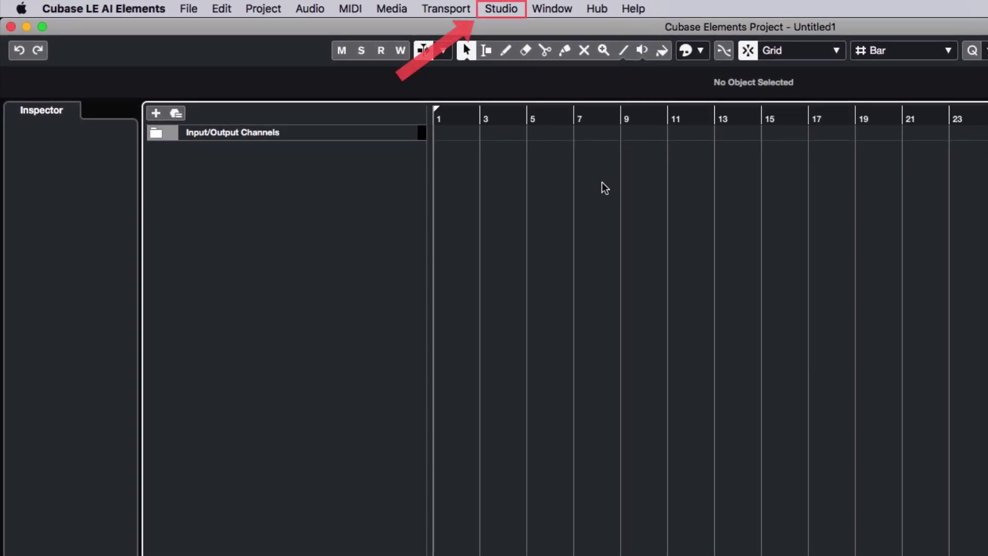
From Studio > VST Instruments, add a track instrument using Maschine 2 under Other.
{"action": "left_click", "coordinate": [513, 11]}
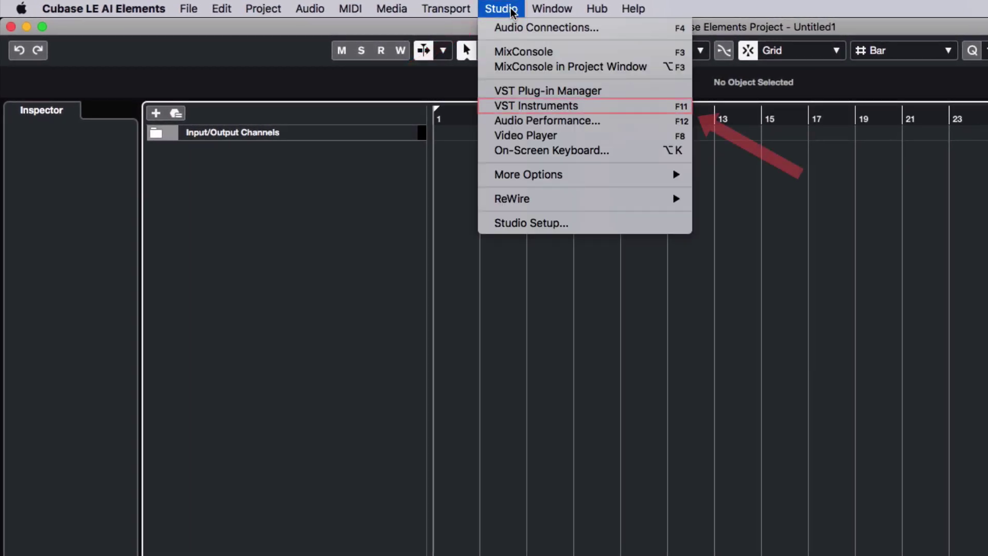
{"action": "left_click", "coordinate": [597, 106]}
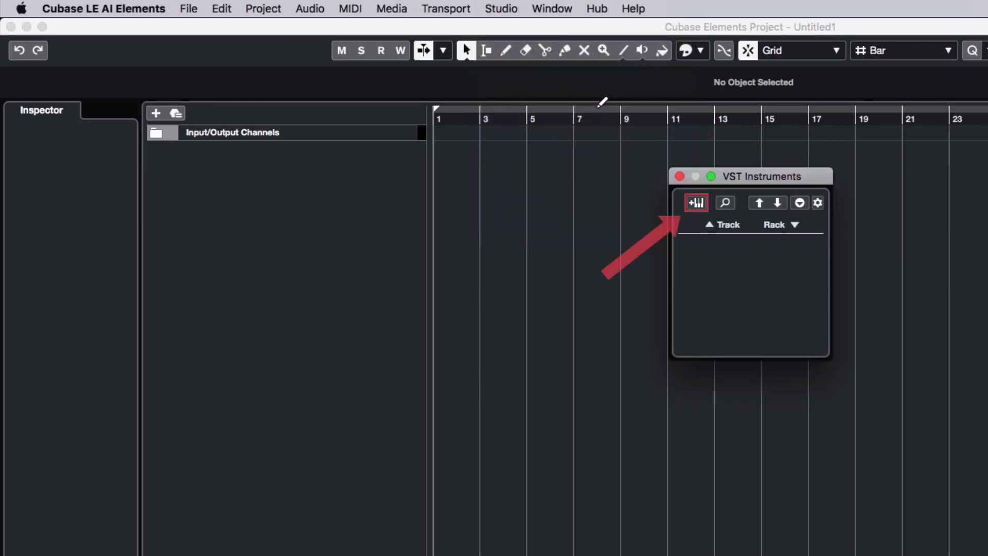
{"action": "left_click", "coordinate": [702, 204]}
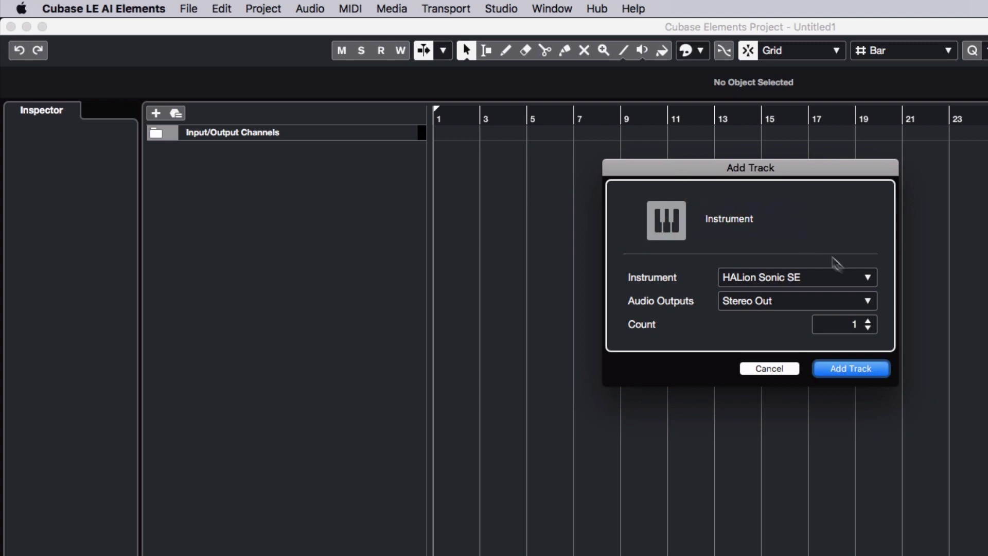
{"action": "left_click", "coordinate": [840, 277]}
{"action": "left_click", "coordinate": [646, 351]}
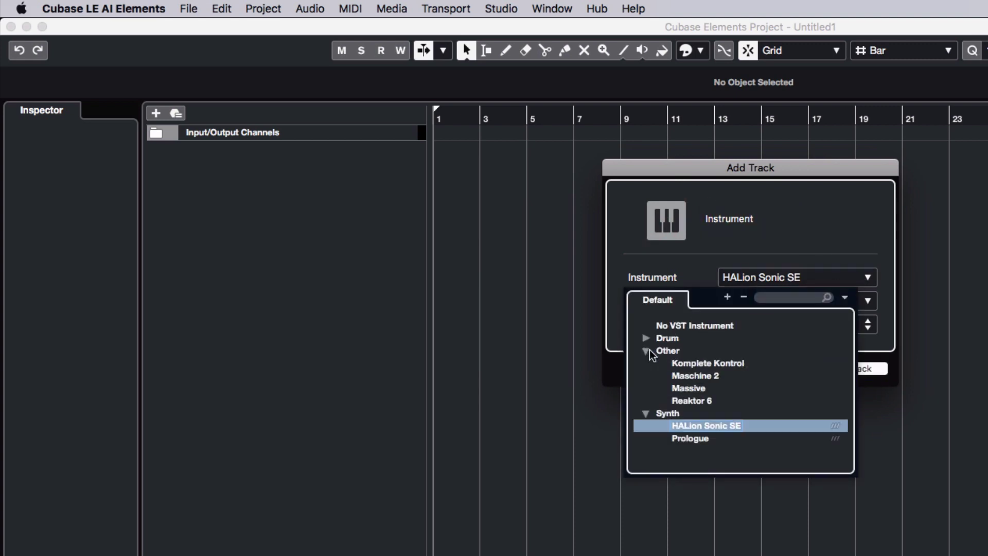
{"action": "left_click", "coordinate": [727, 379]}
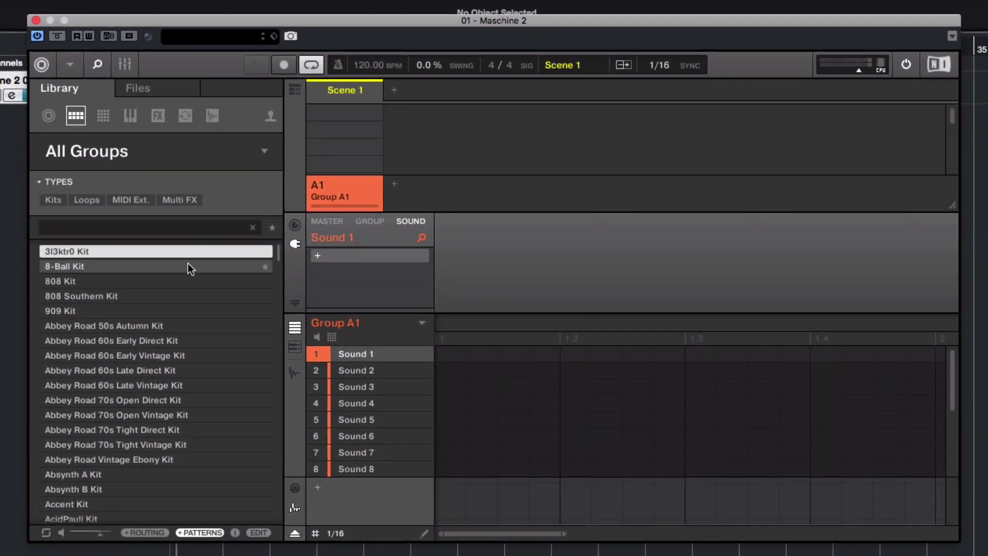
Load the 8-Ball Kit into group A1 and start playback of its Pattern 1 beat.
{"action": "left_click", "coordinate": [187, 265]}
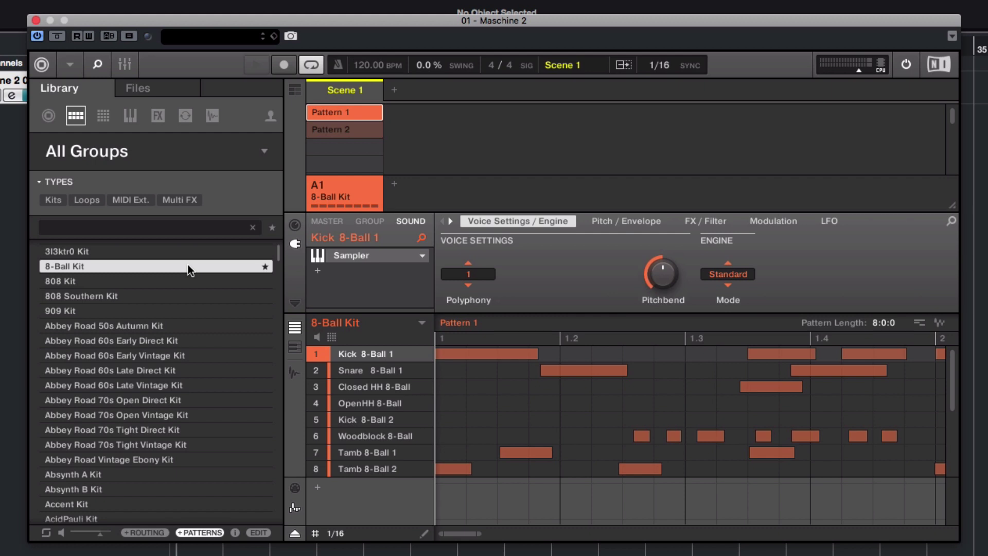
{"action": "key", "text": "space"}
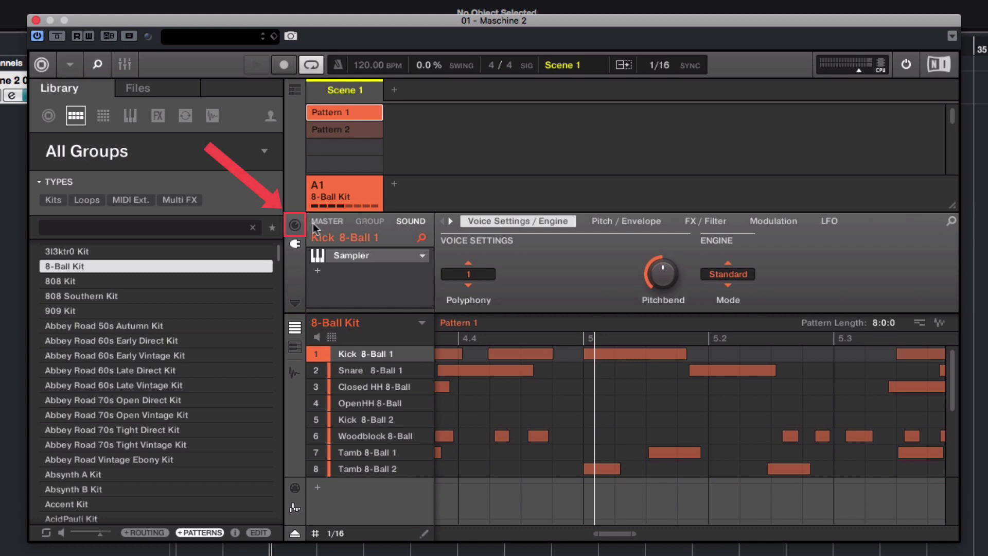
Change the Kick 8-Ball 1 output destination from Group to Ext. 1.
{"action": "left_click", "coordinate": [295, 225]}
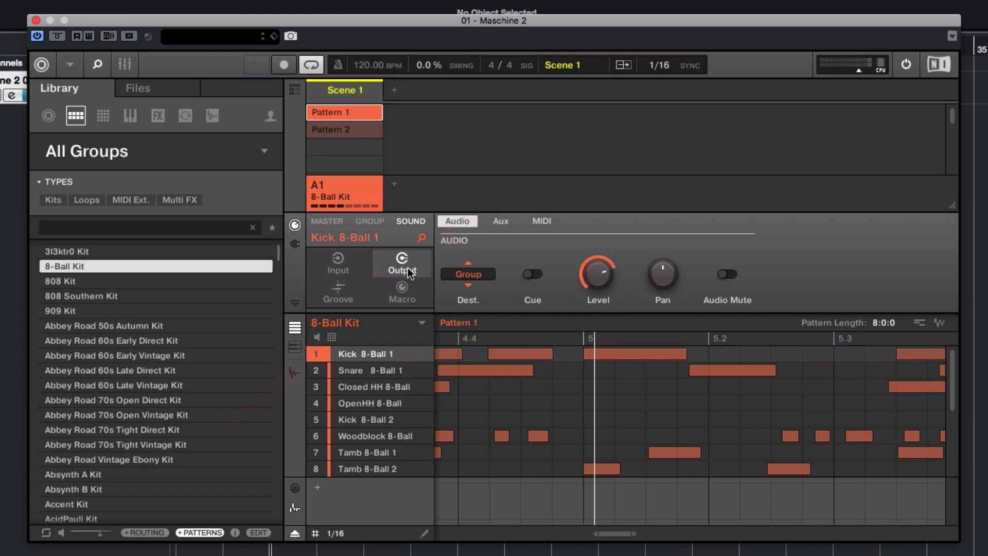
{"action": "mouse_move", "coordinate": [394, 358]}
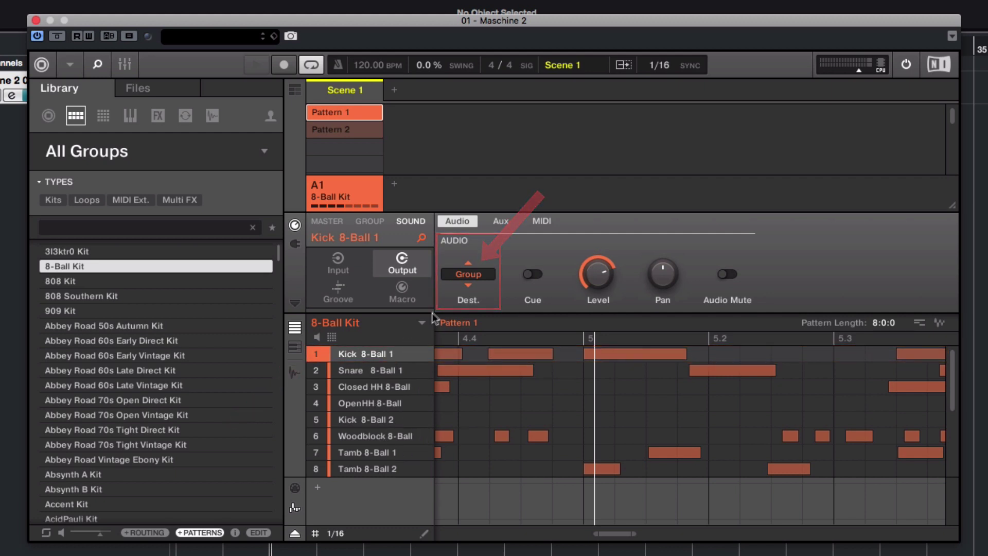
{"action": "left_click", "coordinate": [472, 277]}
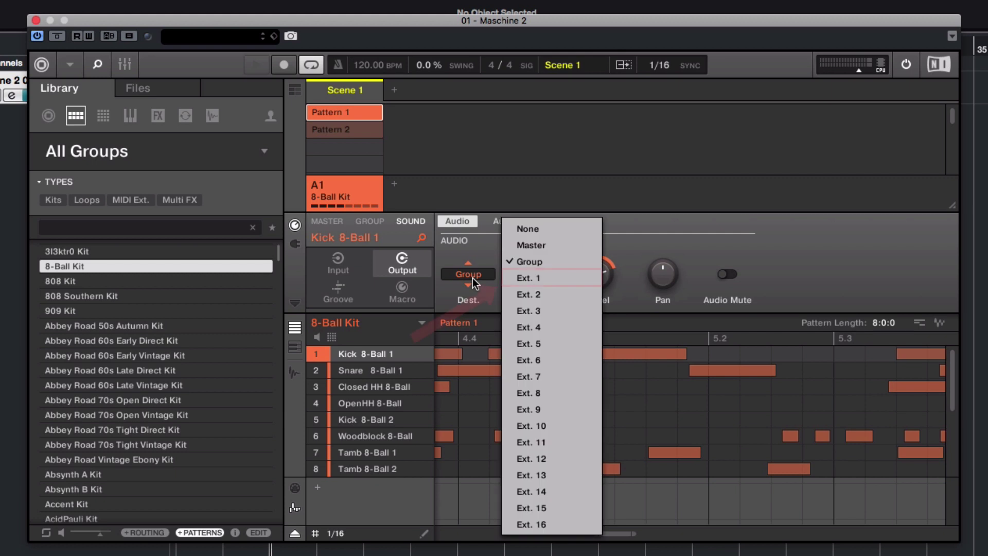
{"action": "left_click", "coordinate": [531, 281]}
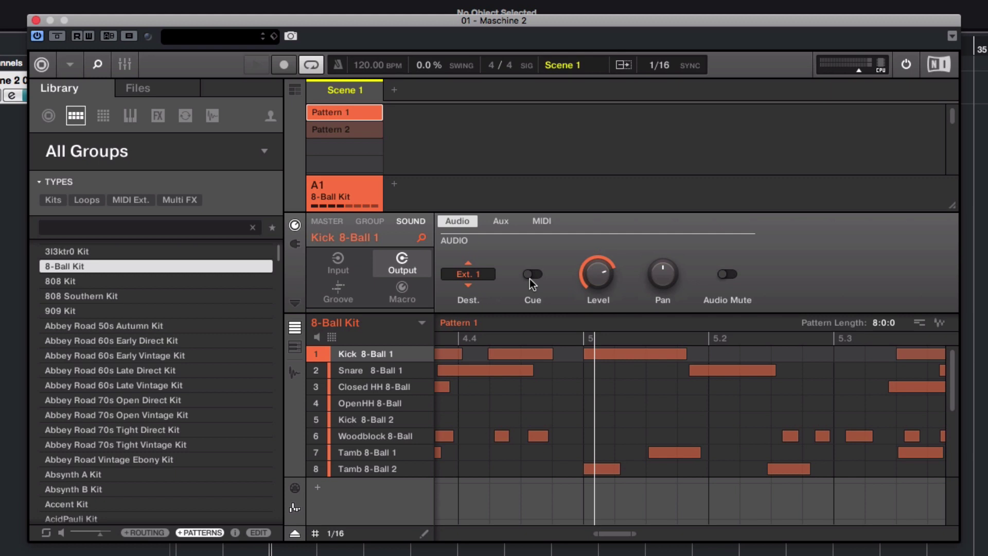
Route Snare 8-Ball 1 to Ext. 2, Closed HH to Ext. 3, and OpenHH to its own output.
{"action": "left_click", "coordinate": [398, 372]}
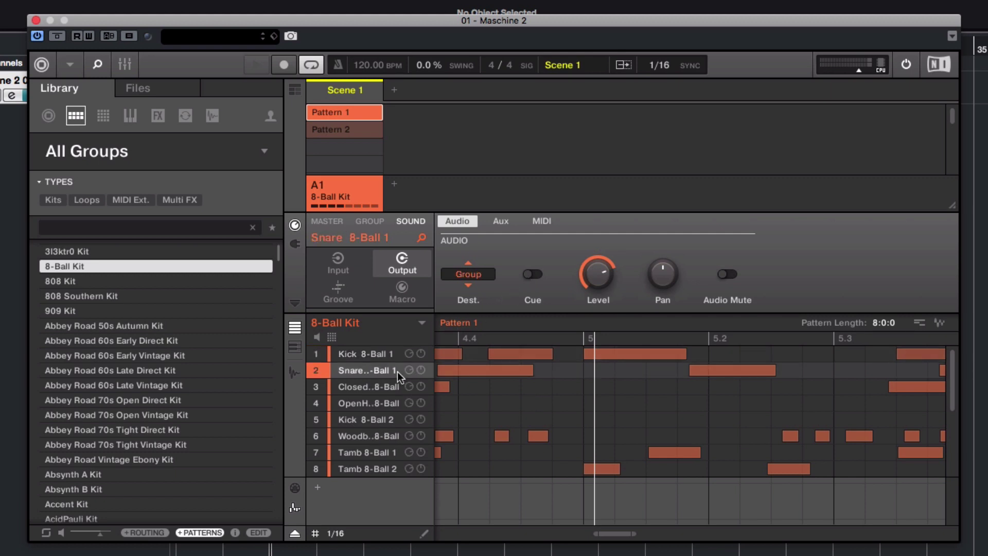
{"action": "left_click", "coordinate": [478, 272]}
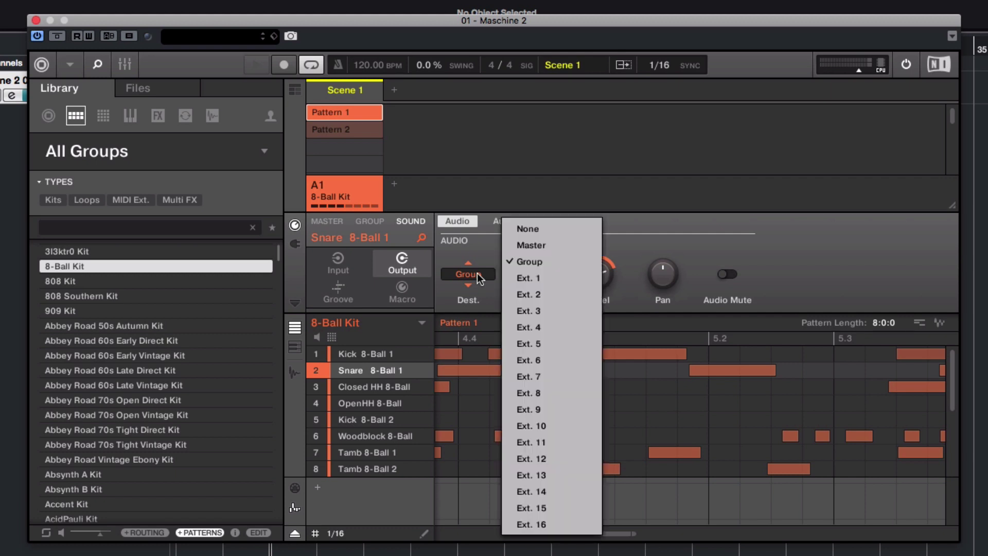
{"action": "left_click", "coordinate": [550, 295]}
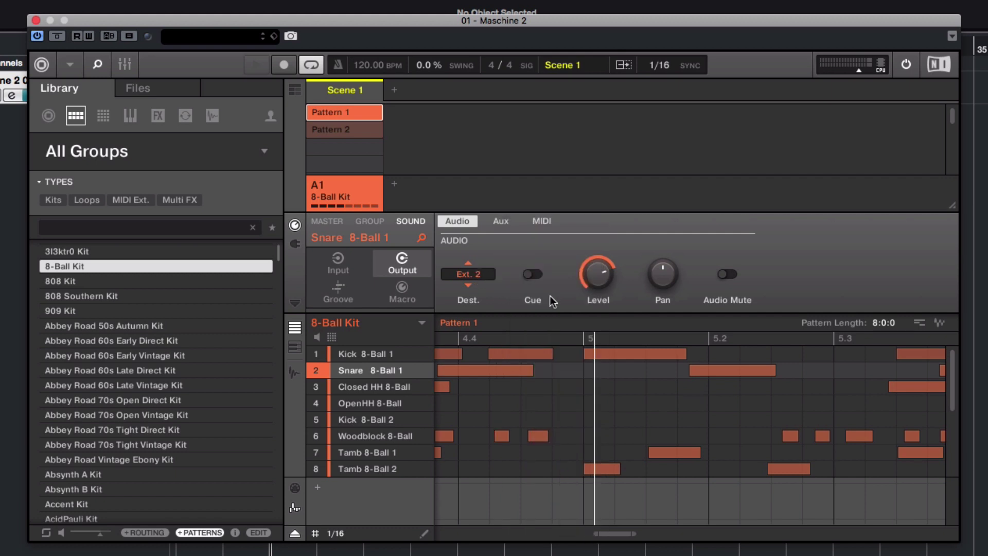
{"action": "left_click", "coordinate": [382, 390]}
{"action": "left_click", "coordinate": [468, 278]}
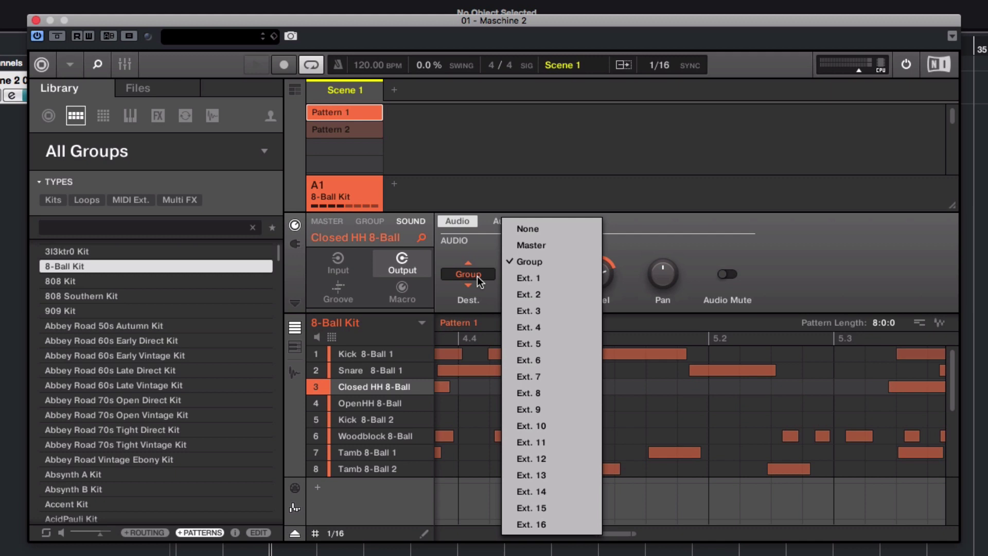
{"action": "left_click", "coordinate": [527, 297]}
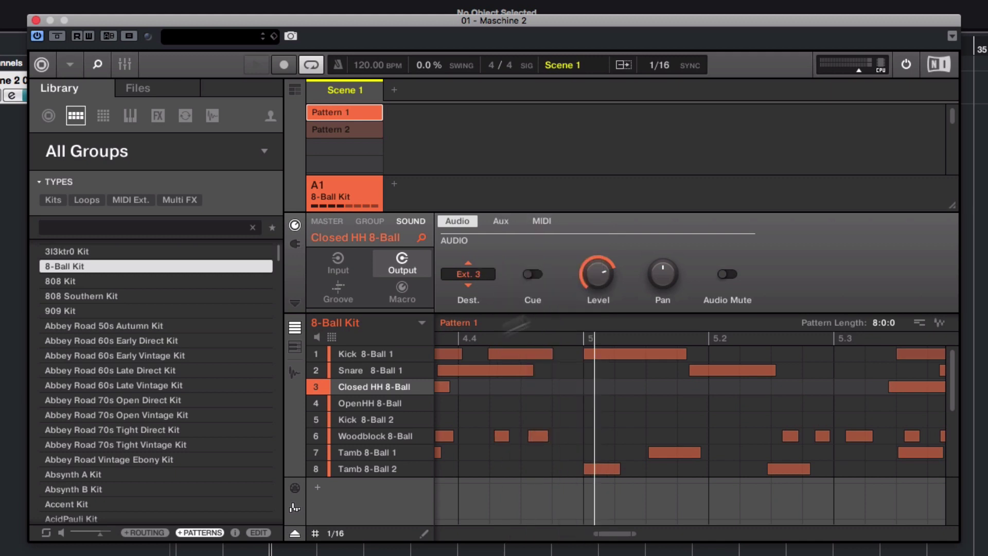
{"action": "left_click", "coordinate": [390, 406]}
{"action": "left_click", "coordinate": [468, 276]}
{"action": "left_click", "coordinate": [517, 313]}
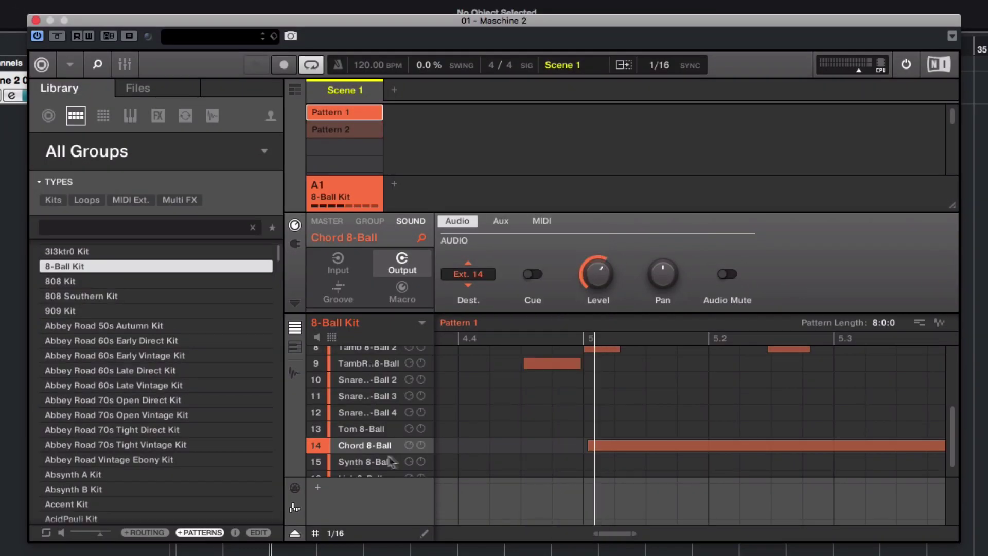
Route Chord 8-Ball to Ext. 14, Synth 8-Ball to Ext. 15, and Lick 8-Ball to Ext. 16.
{"action": "left_click", "coordinate": [365, 462]}
{"action": "left_click", "coordinate": [478, 276]}
{"action": "left_click", "coordinate": [554, 507]}
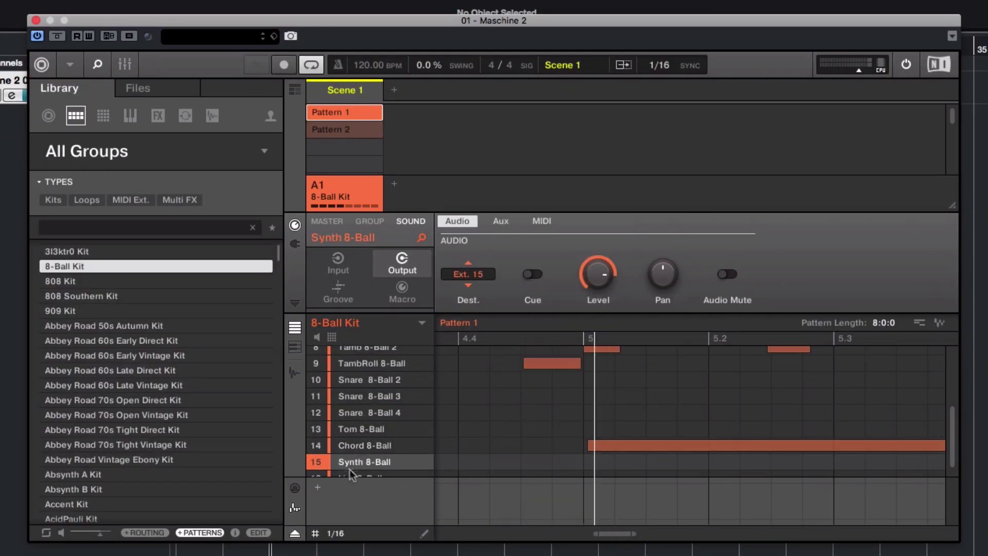
{"action": "left_click", "coordinate": [354, 474]}
{"action": "left_click", "coordinate": [478, 275]}
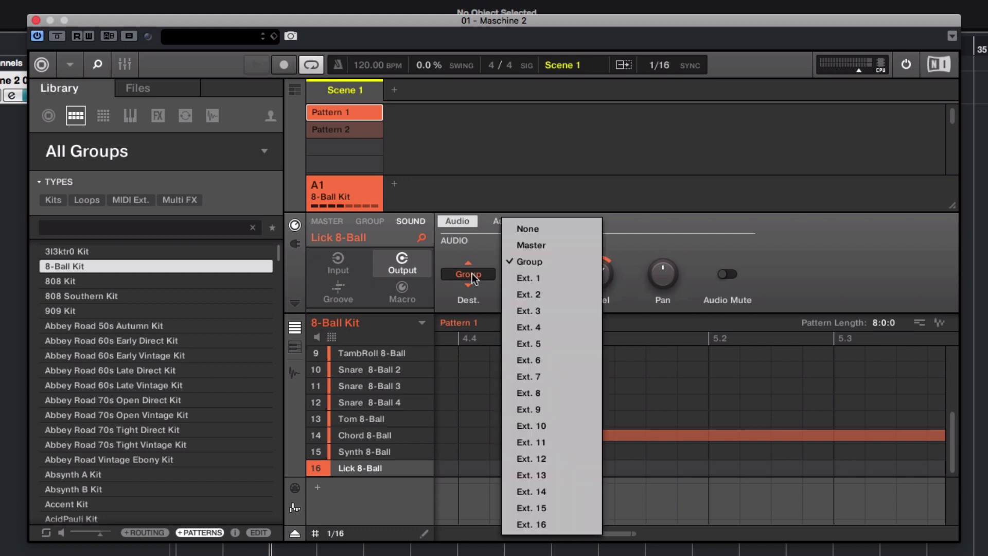
{"action": "left_click", "coordinate": [558, 520]}
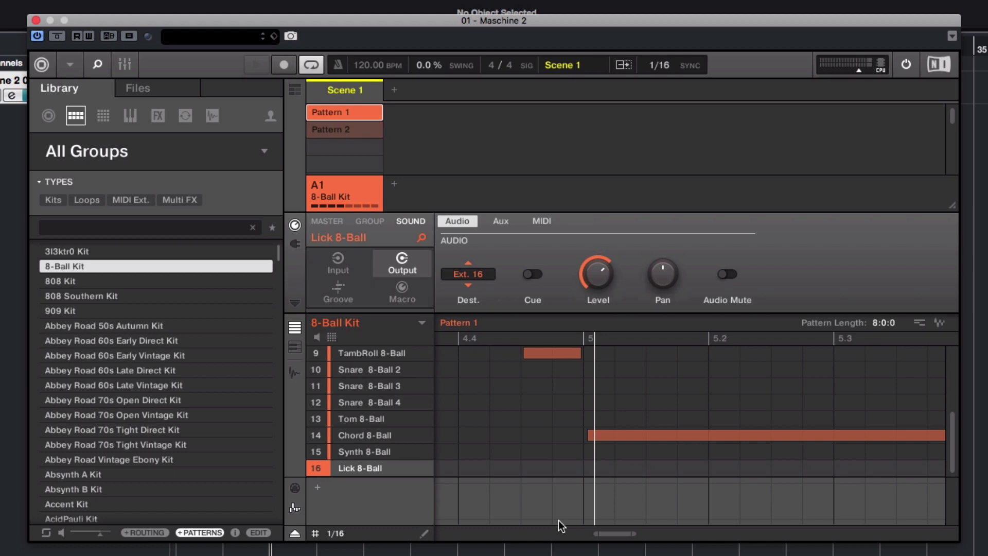
Close the Maschine window and activate all 16 Maschin2 outputs in VST Instruments.
{"action": "left_click", "coordinate": [36, 21]}
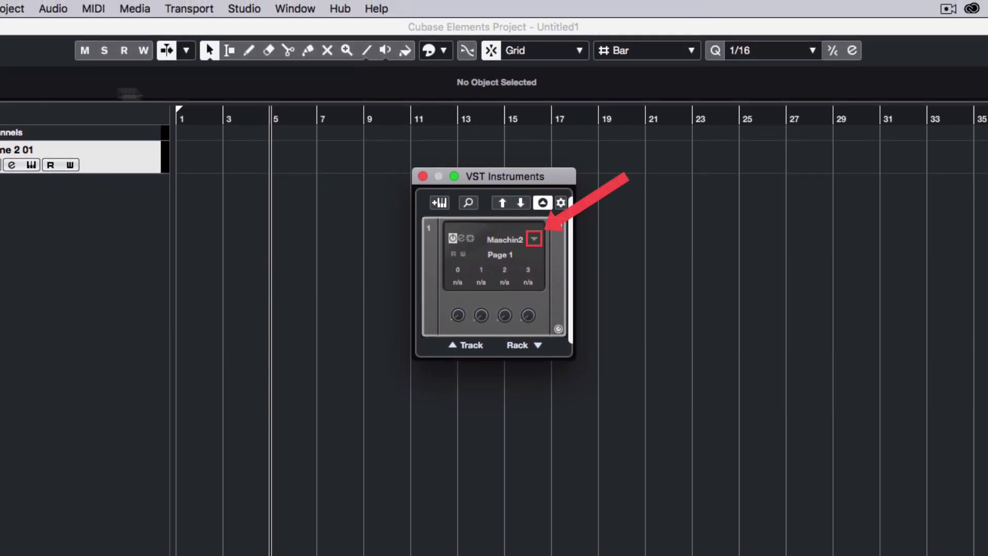
{"action": "left_click", "coordinate": [536, 243]}
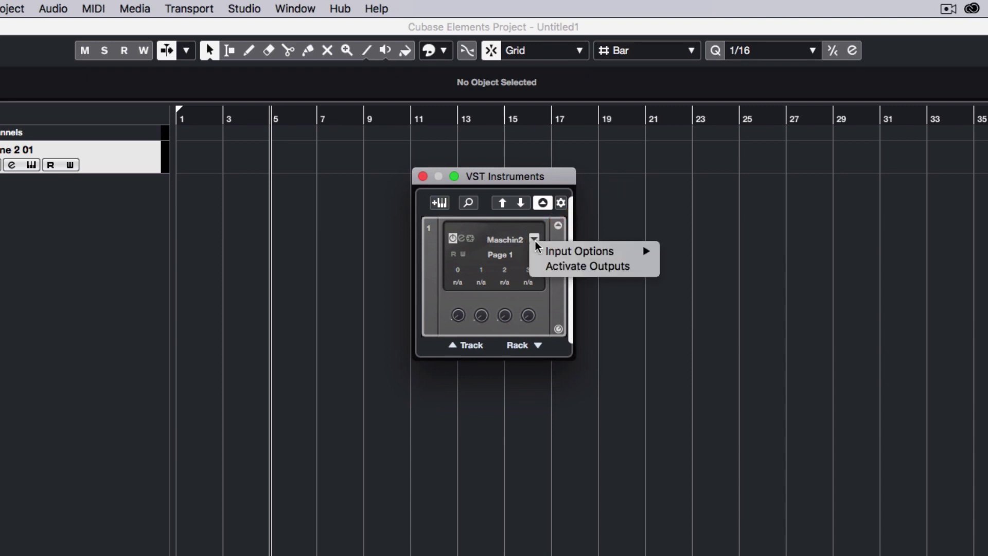
{"action": "left_click", "coordinate": [594, 267]}
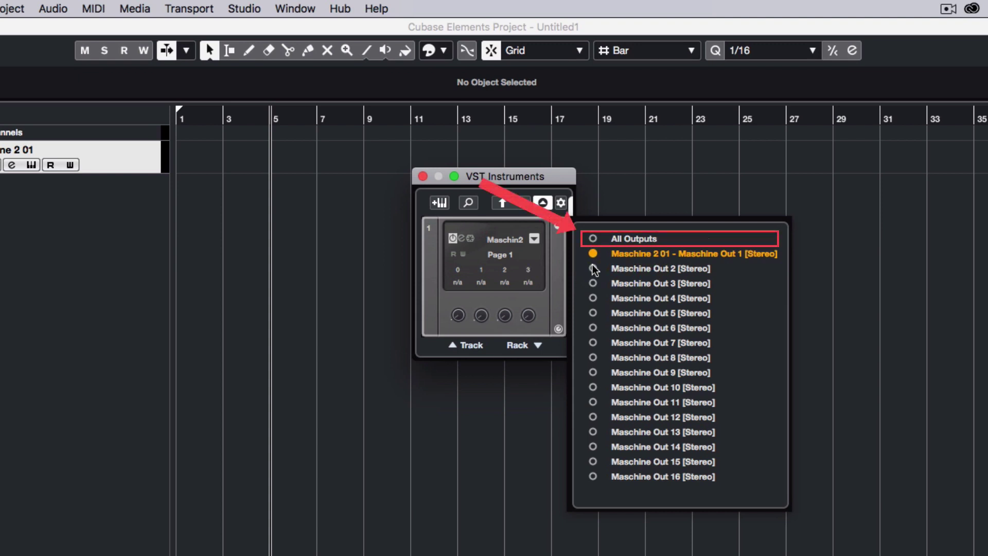
{"action": "left_click", "coordinate": [594, 239]}
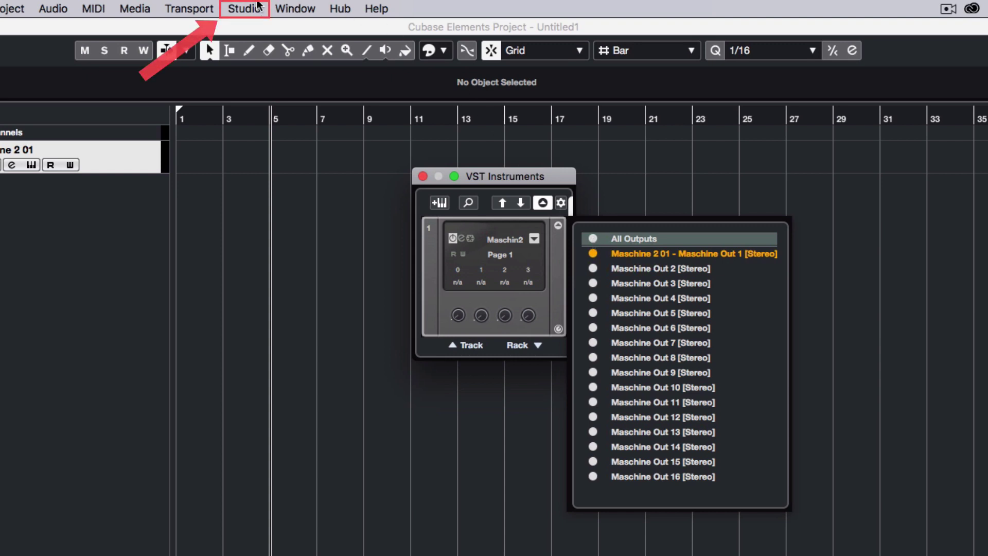
Open Studio > MixConsole and audition Maschine Out 2 by soloing and unsoloing it.
{"action": "left_click", "coordinate": [260, 6]}
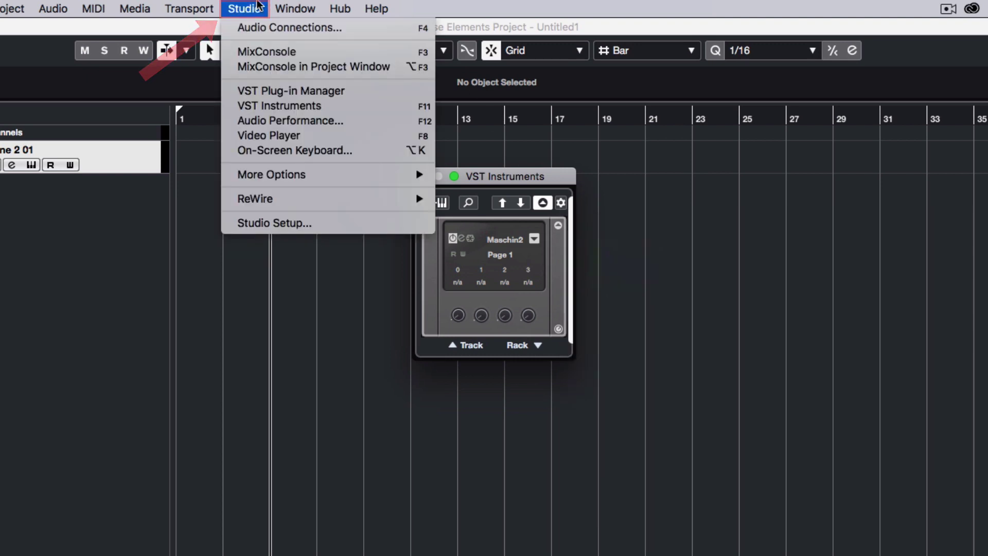
{"action": "left_click", "coordinate": [311, 57]}
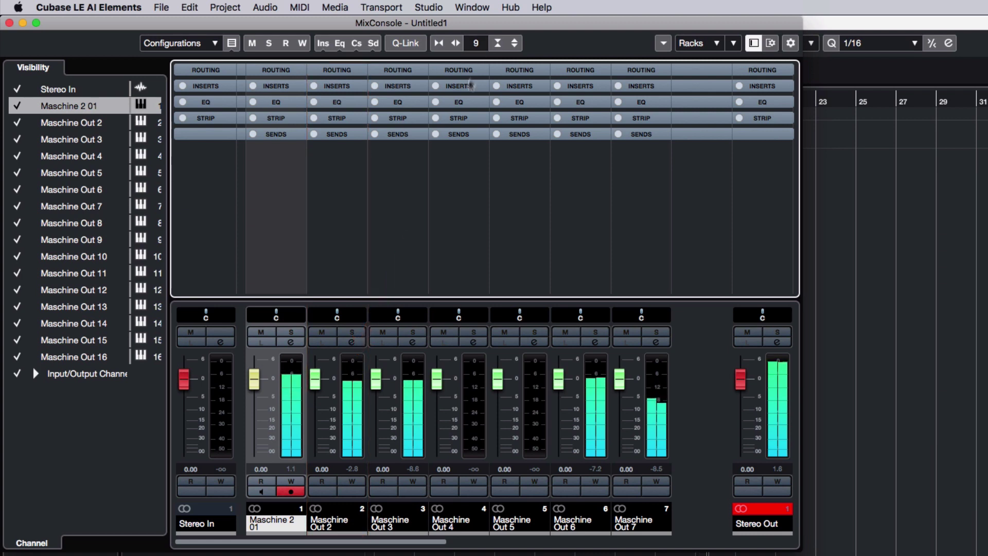
{"action": "left_click", "coordinate": [353, 333]}
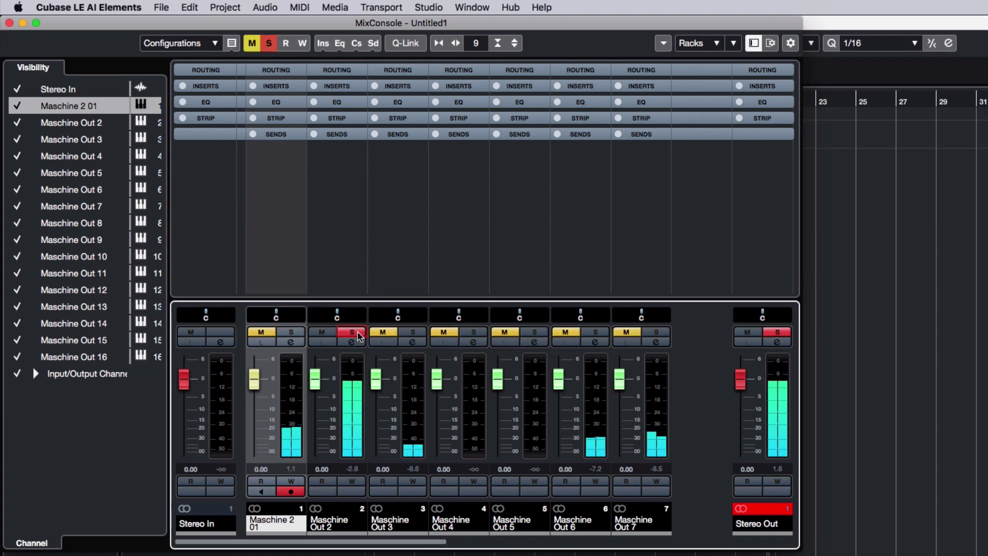
{"action": "left_click", "coordinate": [353, 333]}
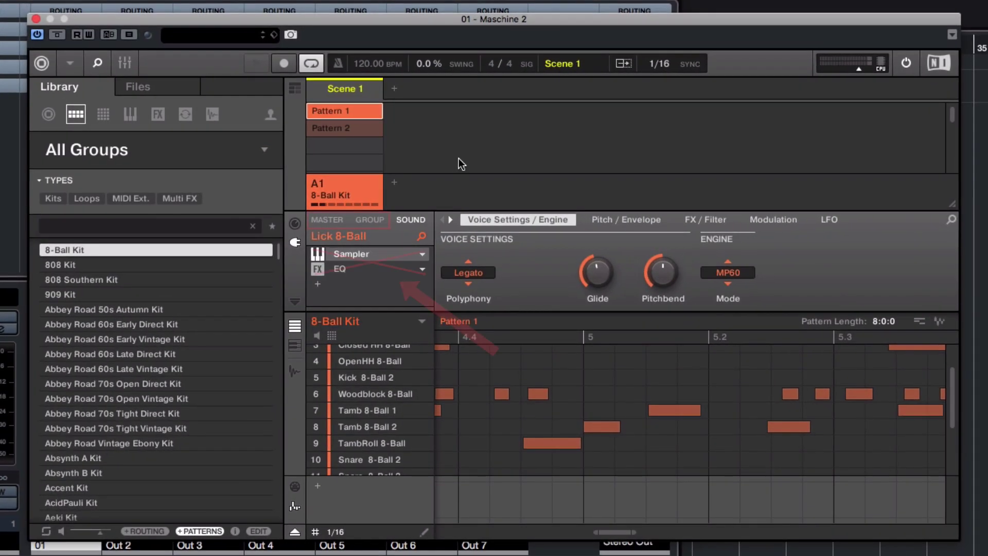
Review the 8-Ball Kit group's Compressor and Saturator effects, then show the Master effects.
{"action": "left_click", "coordinate": [412, 194]}
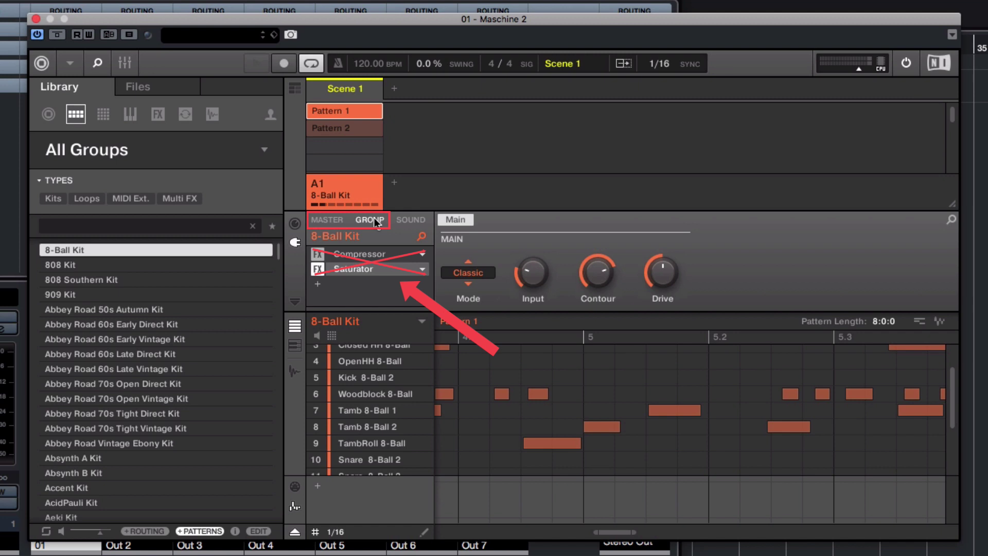
{"action": "left_click", "coordinate": [337, 222]}
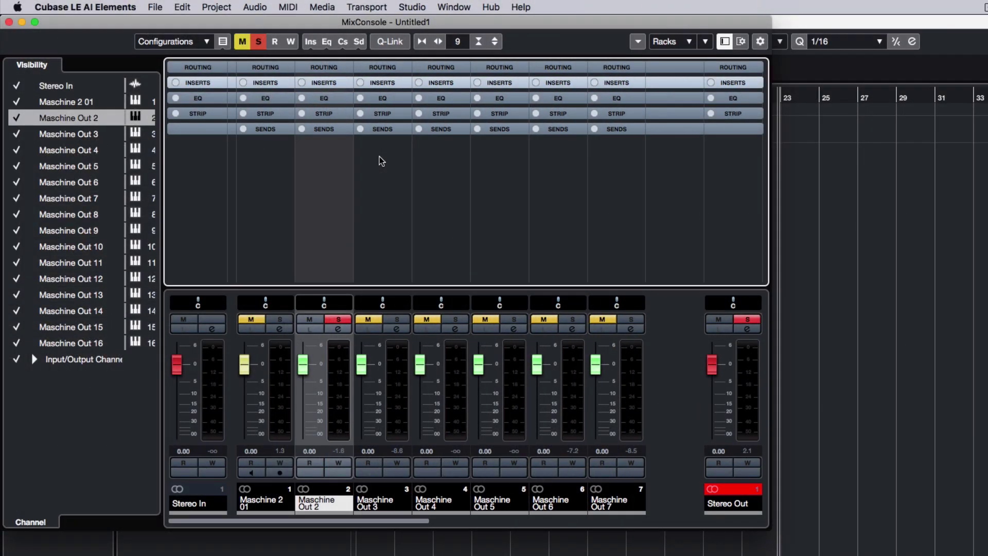
Insert Reverb > RoomWorks in Maschine Out 2's first slot with reverb time 1.58 s.
{"action": "left_click", "coordinate": [328, 84]}
{"action": "left_click", "coordinate": [326, 97]}
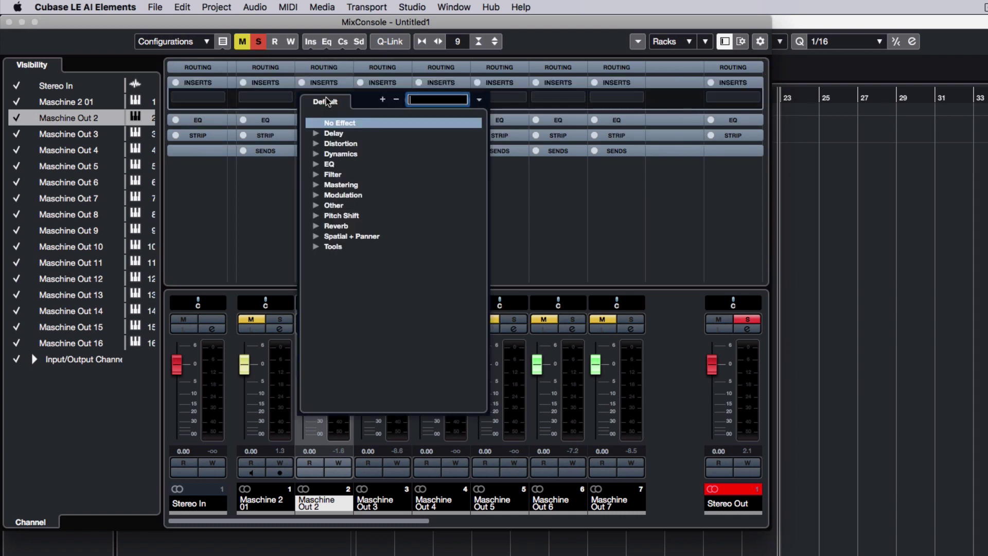
{"action": "left_click", "coordinate": [318, 226]}
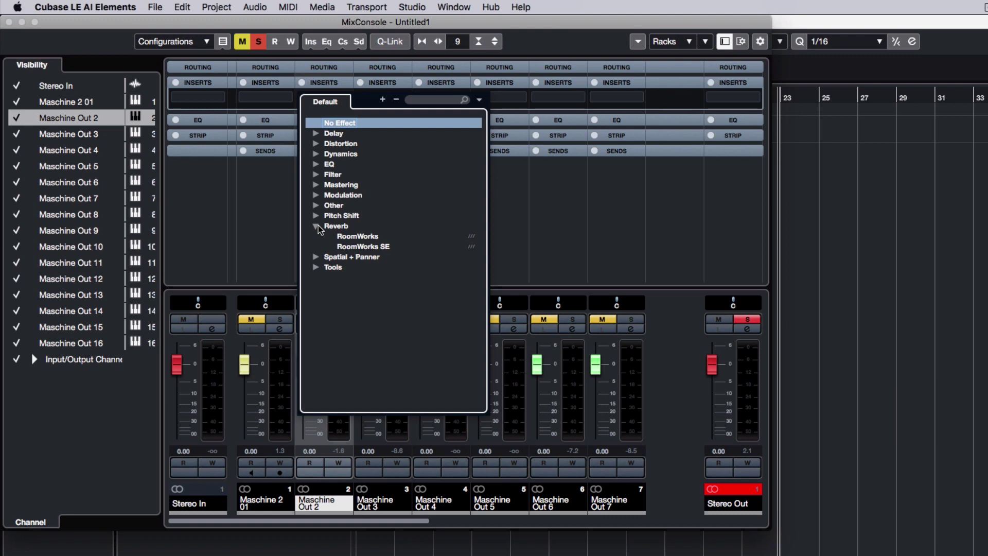
{"action": "left_click", "coordinate": [357, 237]}
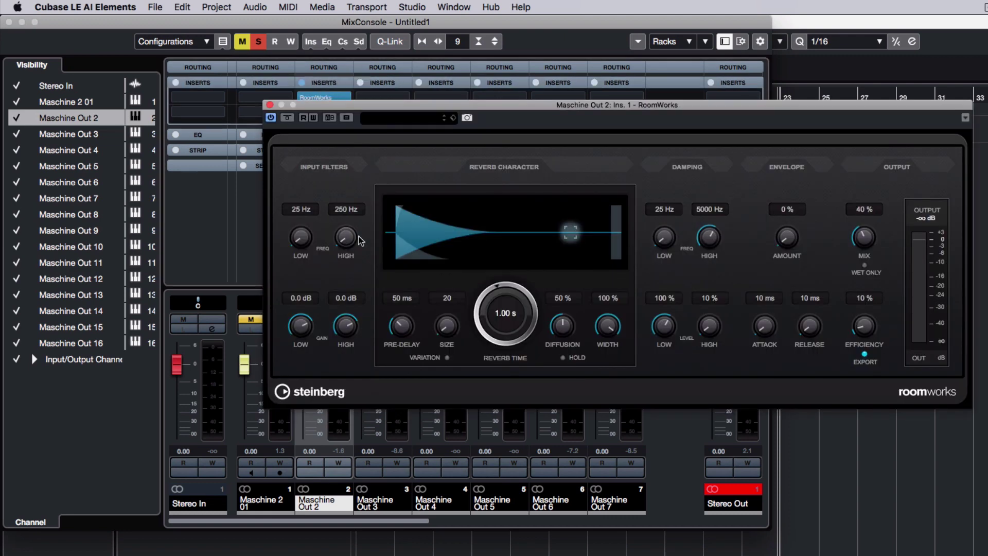
{"action": "left_click_drag", "start_coordinate": [494, 296], "coordinate": [511, 206]}
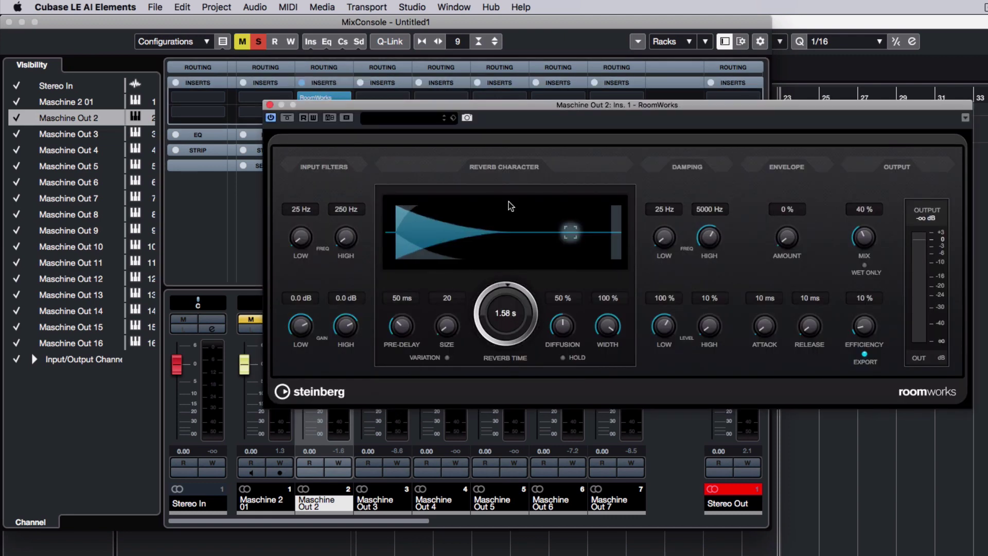
{"action": "left_click", "coordinate": [269, 106]}
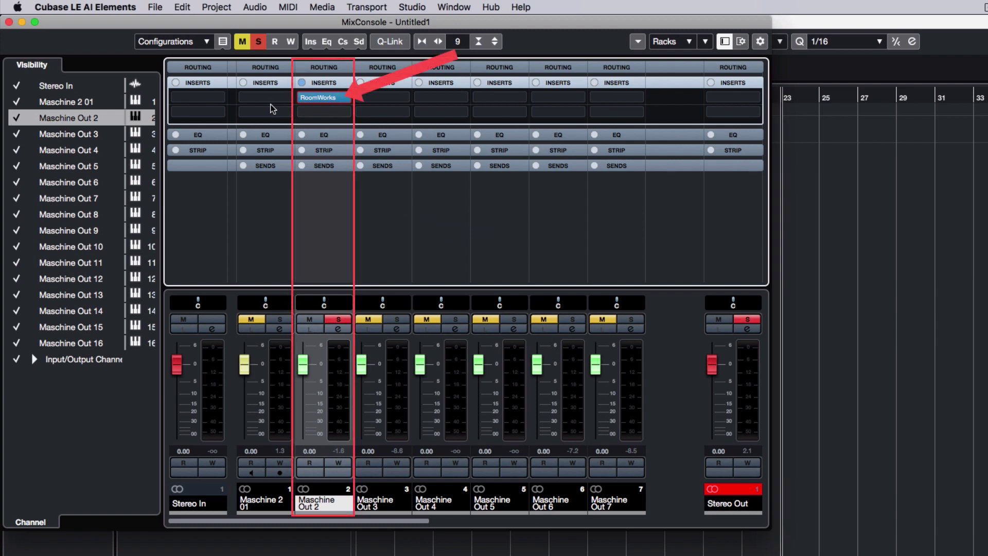
A/B the Maschine Out 2 inserts bypass, unsolo the channel, and leave RoomWorks active.
{"action": "left_click", "coordinate": [302, 83]}
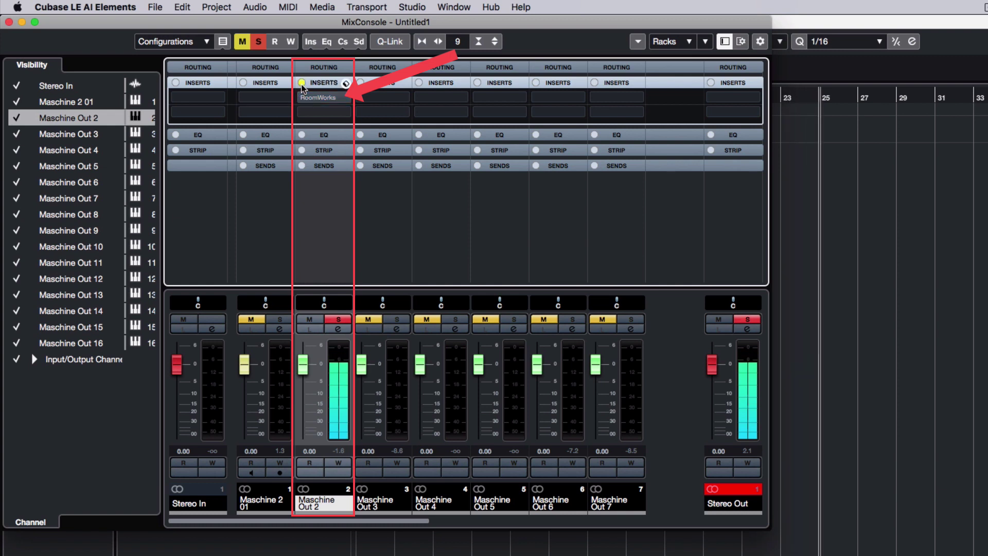
{"action": "left_click", "coordinate": [302, 84]}
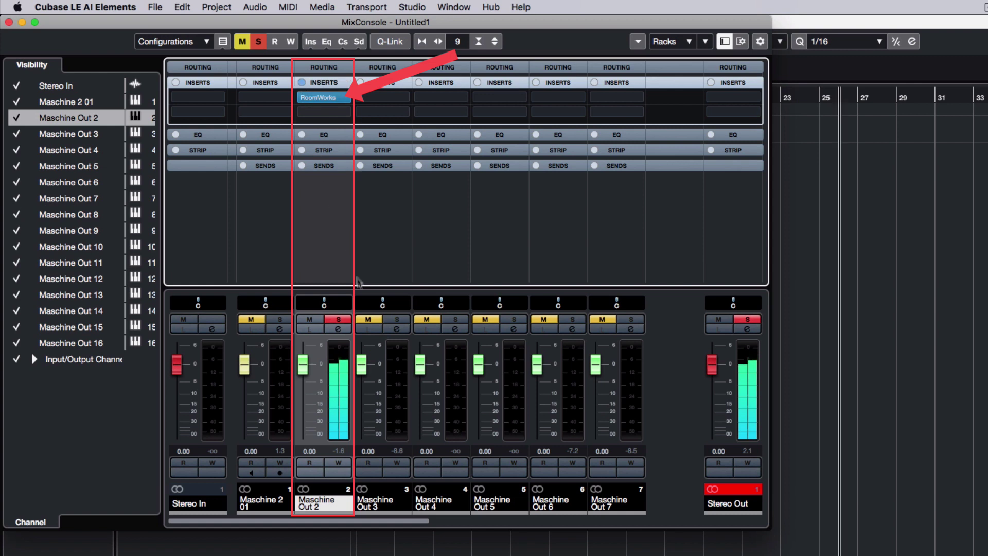
{"action": "left_click", "coordinate": [339, 320]}
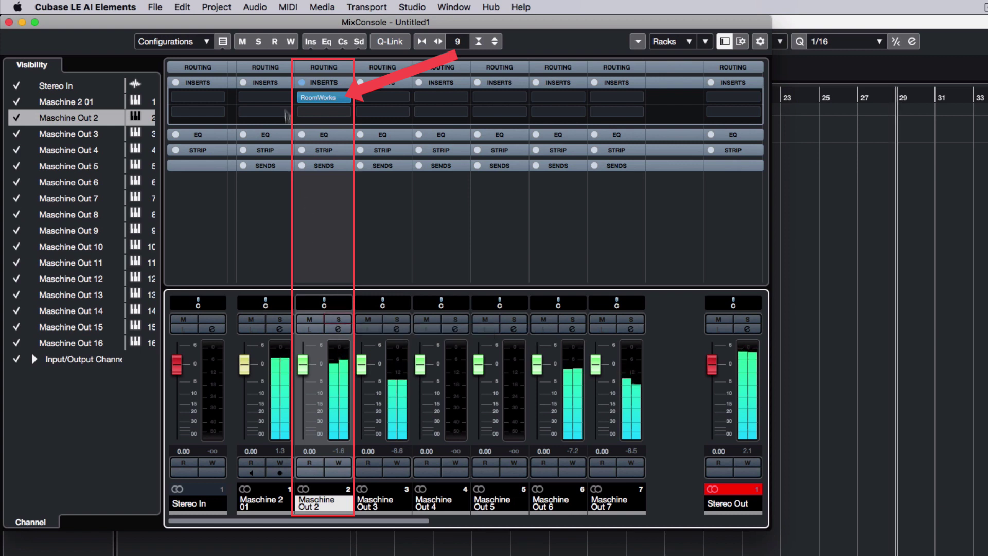
{"action": "left_click", "coordinate": [302, 83]}
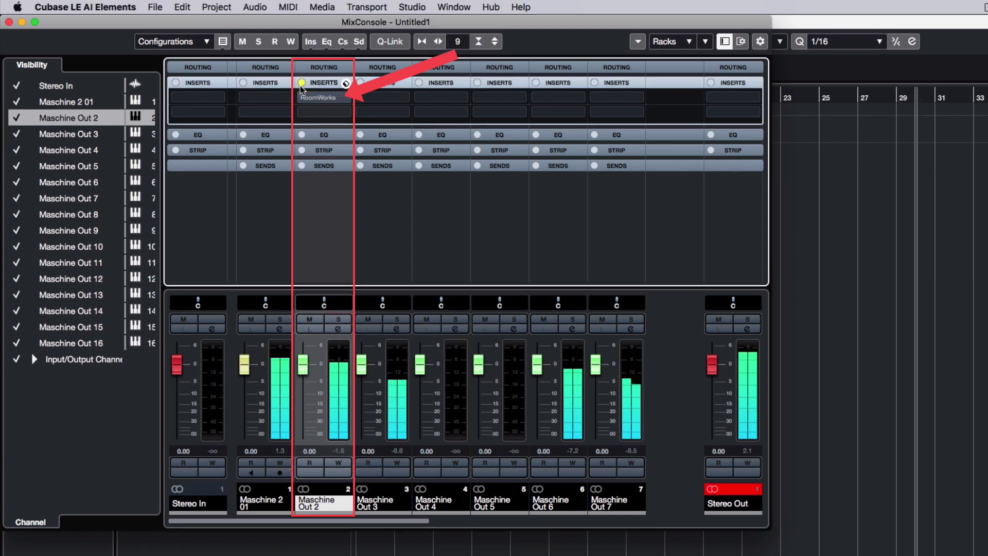
{"action": "left_click", "coordinate": [301, 84]}
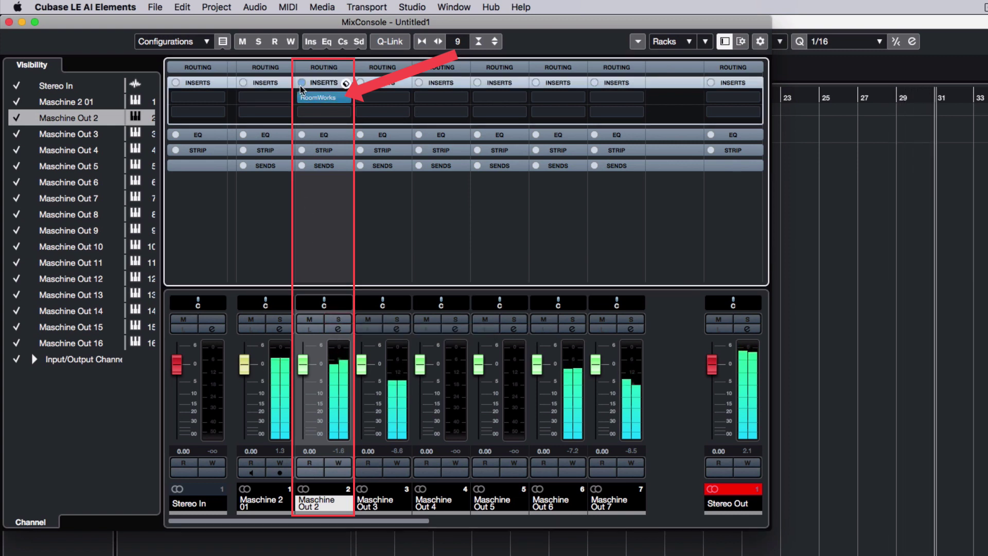